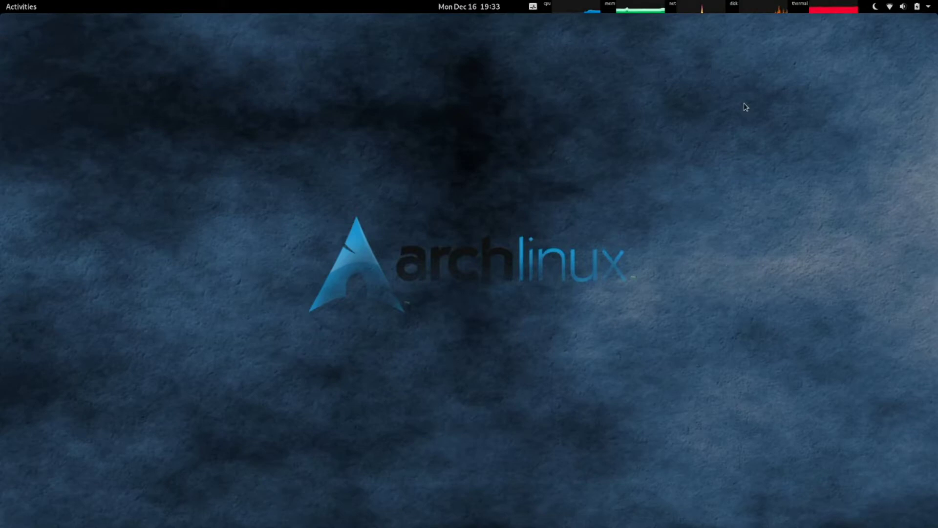
- Launch Kdenlive, toggle Force Breeze Icon Theme, decline the restart, and close the window
{"action": "key", "text": "super"}
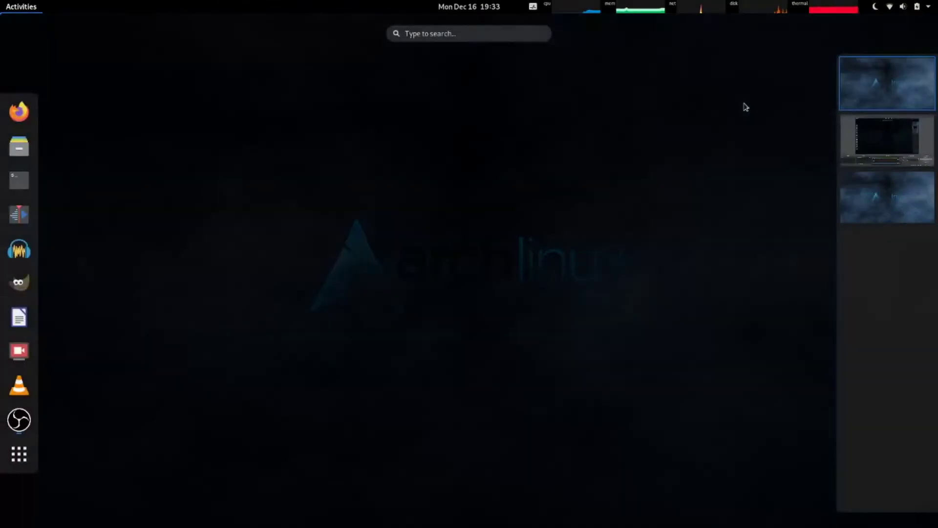
{"action": "type", "text": "kden"}
{"action": "key", "text": "Return"}
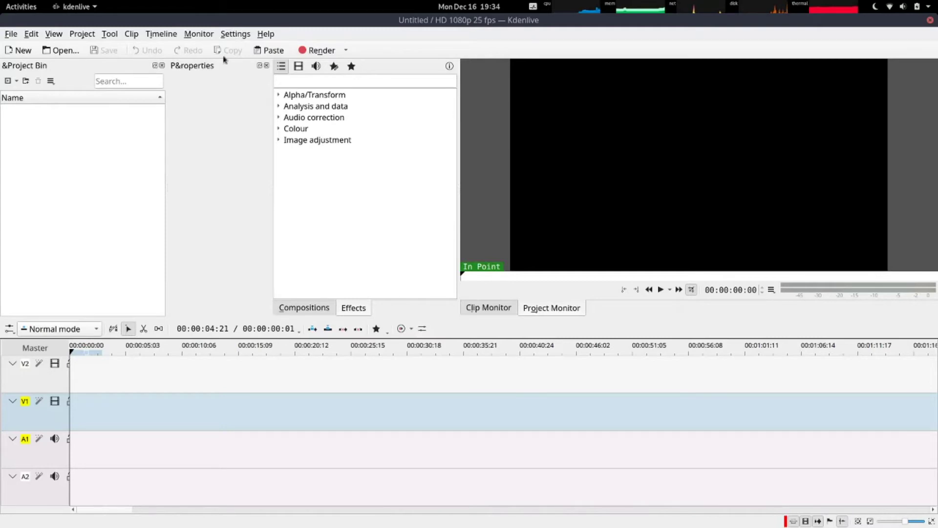
{"action": "left_click", "coordinate": [246, 34]}
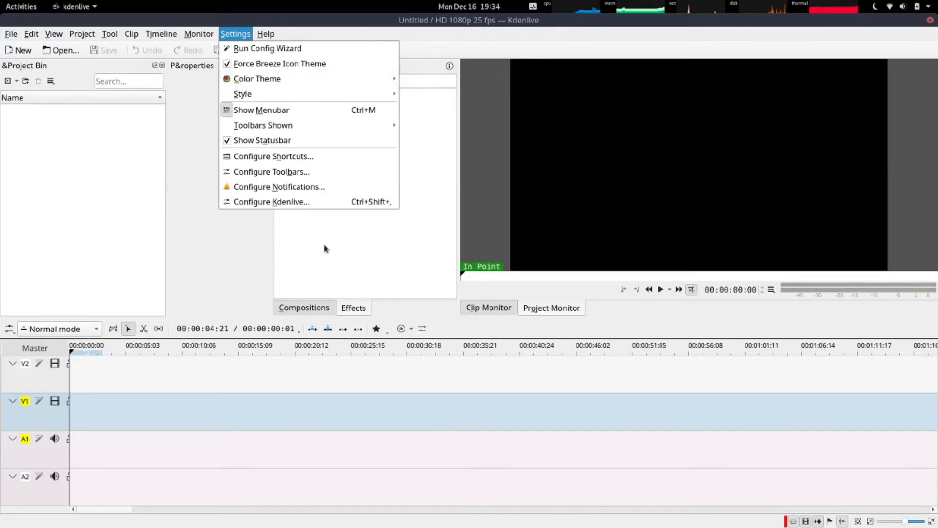
{"action": "key", "text": "Down"}
{"action": "key", "text": "Down"}
{"action": "key", "text": "Return"}
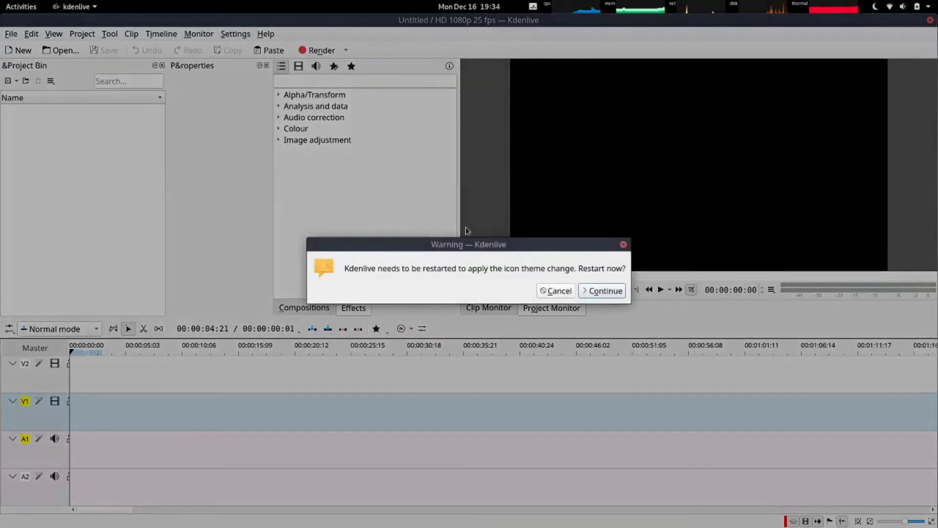
{"action": "left_click", "coordinate": [557, 290]}
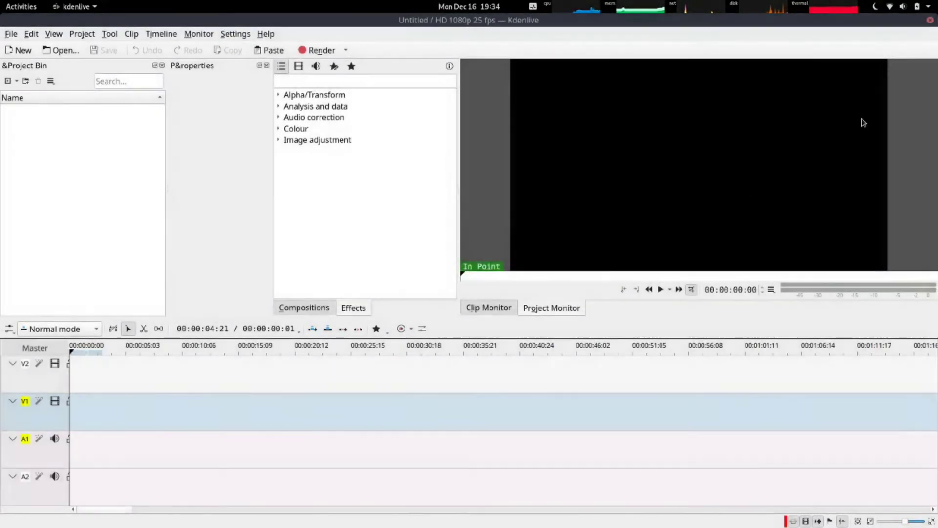
{"action": "left_click", "coordinate": [930, 20]}
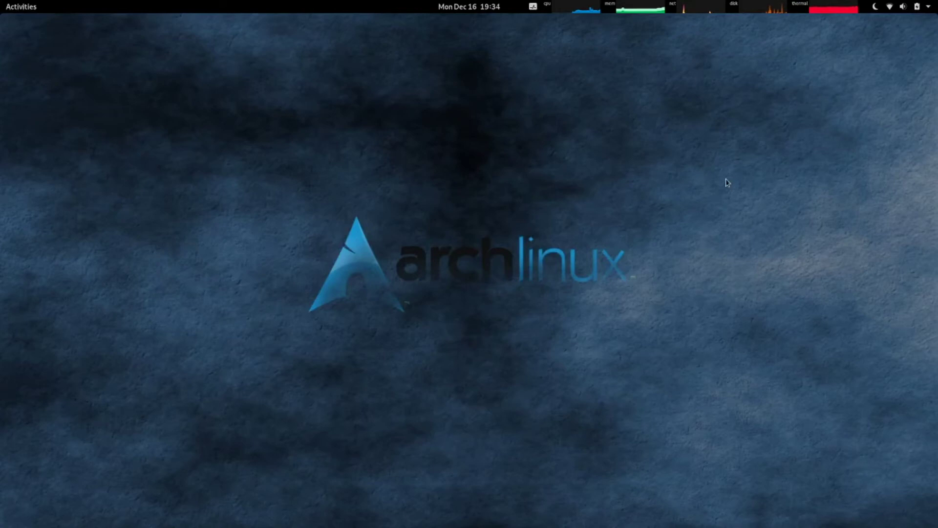
- Open and close the Files home folder, then bring up a Terminal window
{"action": "key", "text": "super+e"}
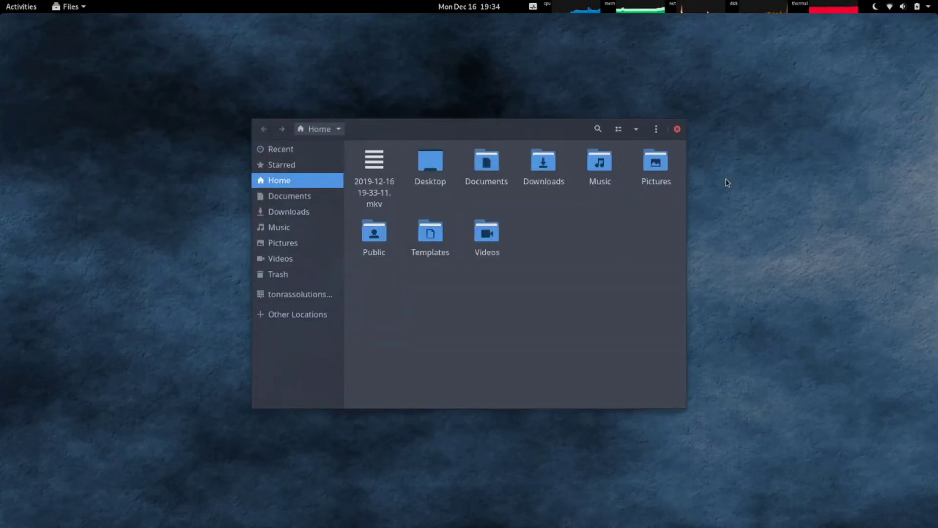
{"action": "left_click", "coordinate": [677, 130]}
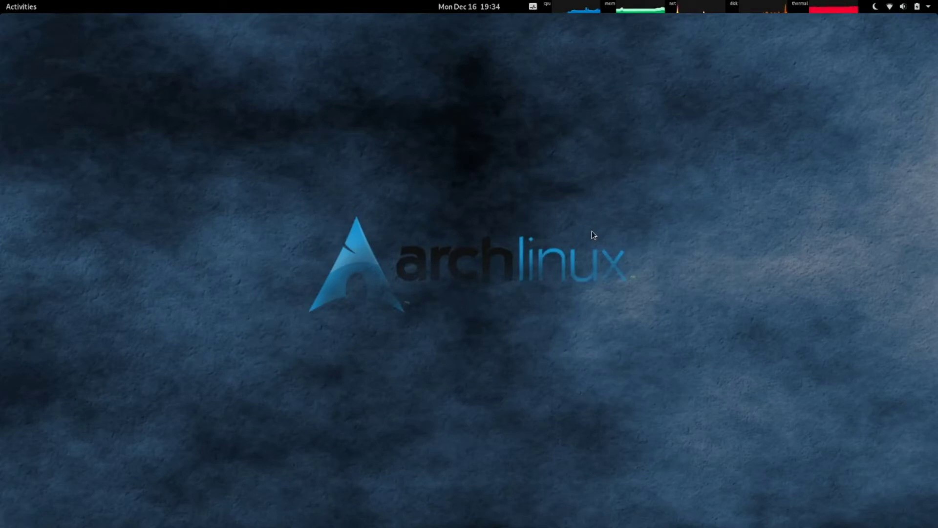
{"action": "key", "text": "ctrl+alt+t"}
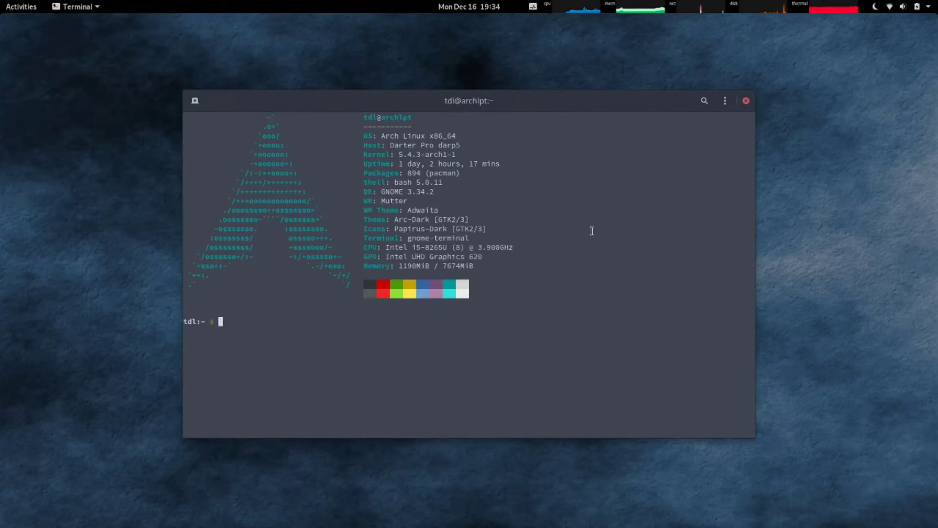
{"action": "type", "text": "sudo p"}
{"action": "type", "text": "acman"}
{"action": "type", "text": " -S "}
{"action": "type", "text": "br"}
{"action": "type", "text": "eeze"}
{"action": "type", "text": "-g"}
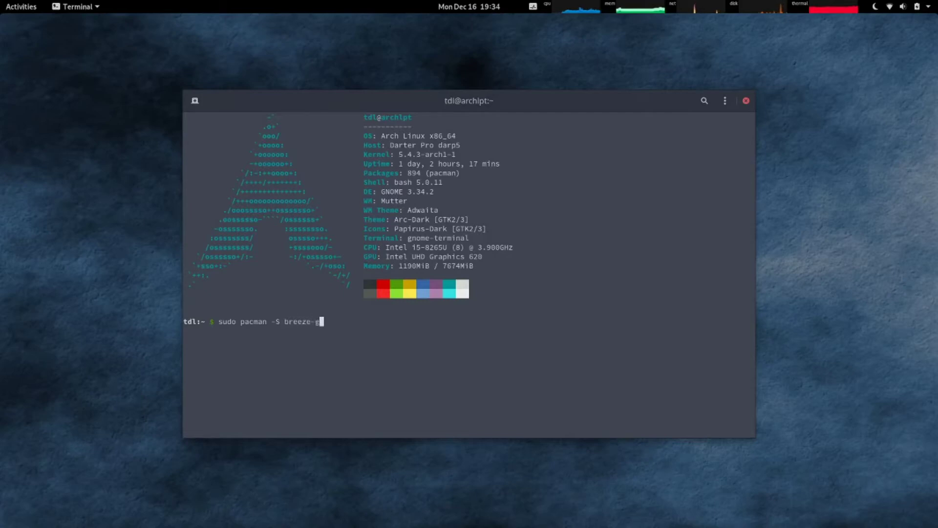
- Install breeze-gtk with 'sudo pacman -S breeze-gtk', entering the password and confirming
{"action": "key", "text": "Tab"}
{"action": "key", "text": "Tab"}
{"action": "key", "text": "Tab"}
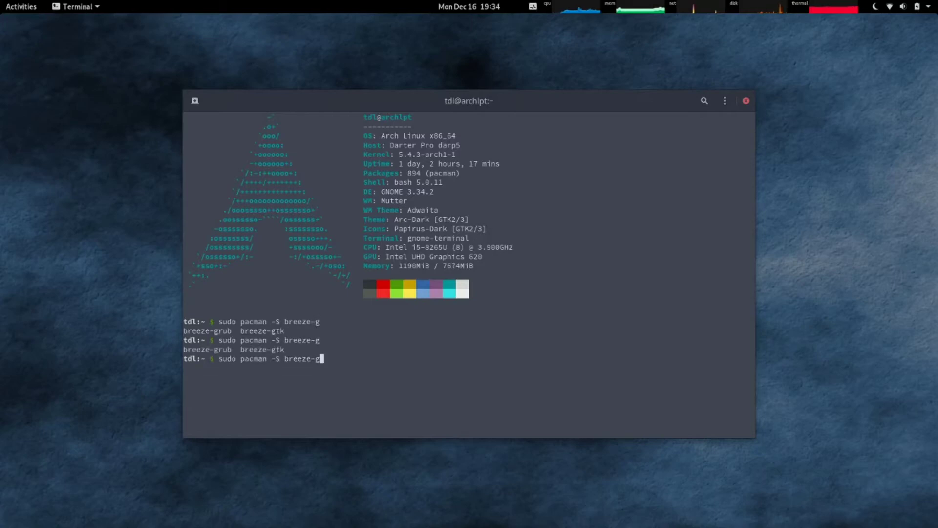
{"action": "type", "text": "tk"}
{"action": "key", "text": "Return"}
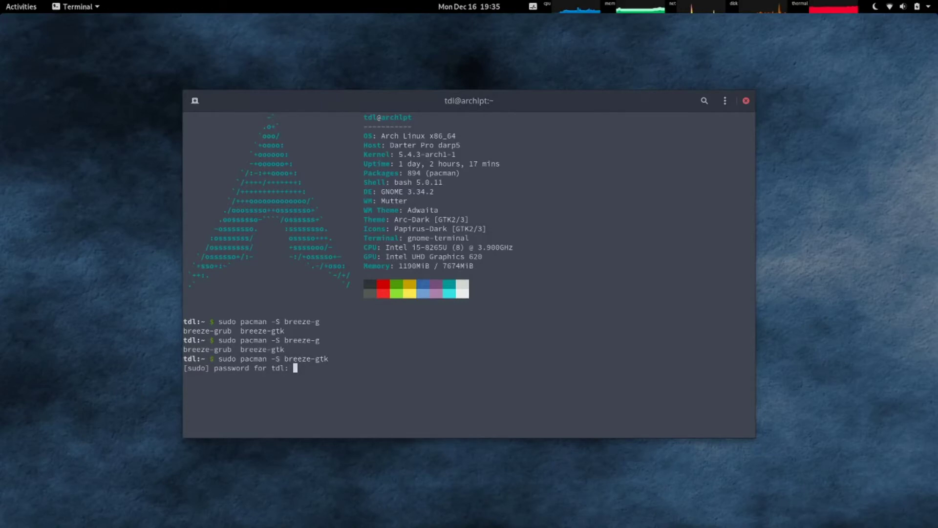
{"action": "key", "text": "Return"}
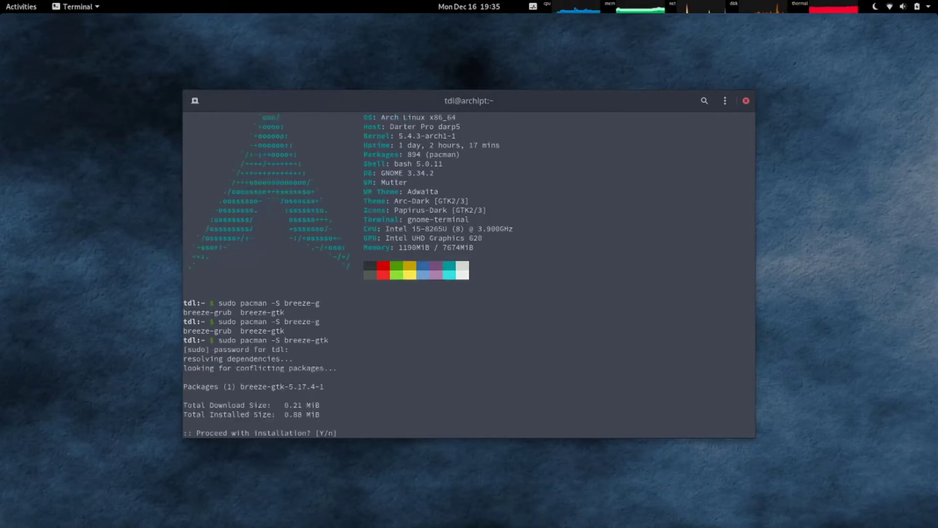
{"action": "key", "text": "Return"}
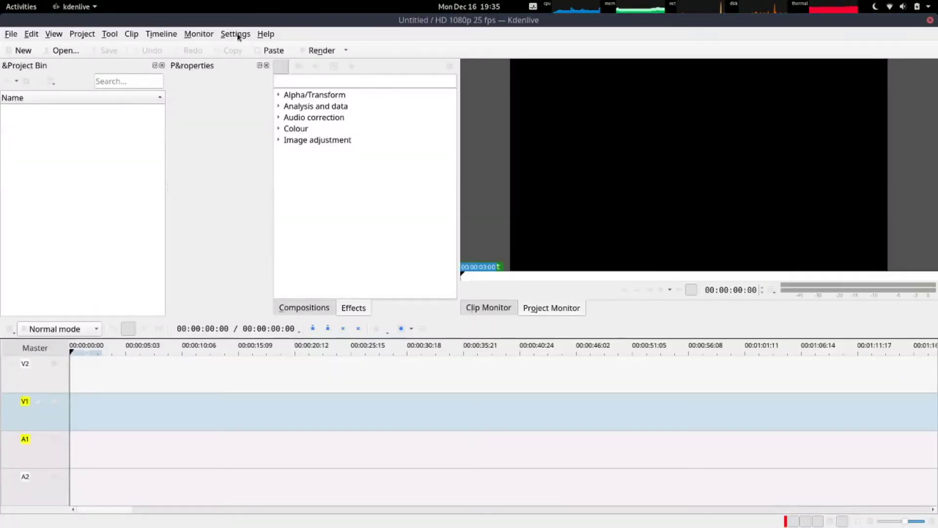
- Glance at Kdenlive's Settings menu without changes, then quit Kdenlive
{"action": "left_click", "coordinate": [237, 33]}
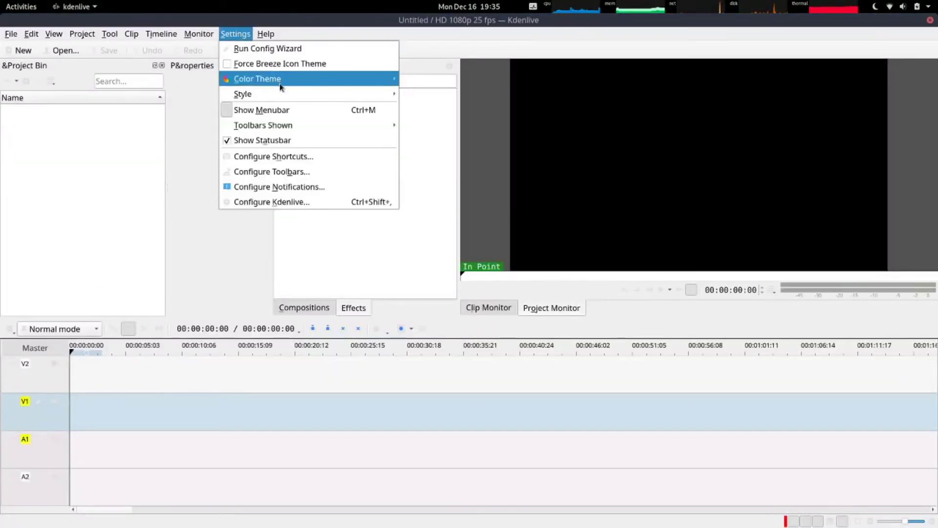
{"action": "left_click", "coordinate": [297, 22]}
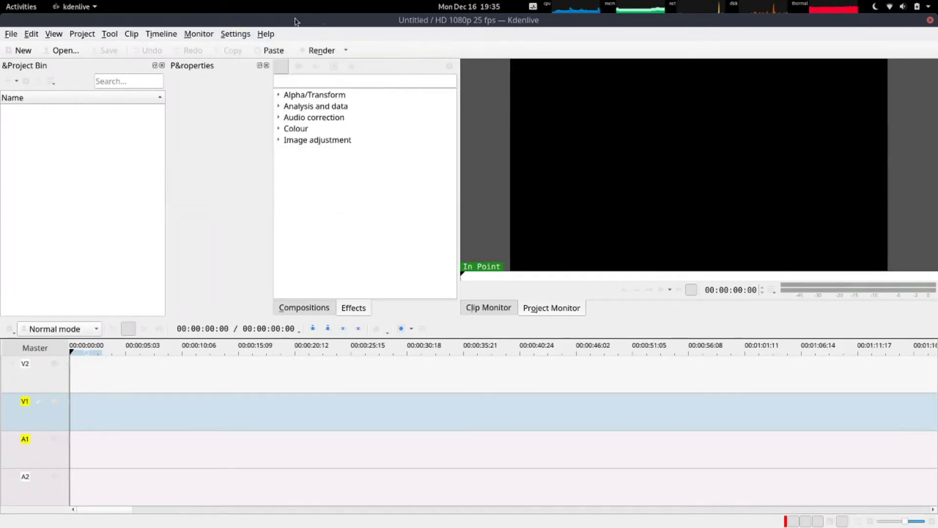
{"action": "left_click", "coordinate": [930, 20]}
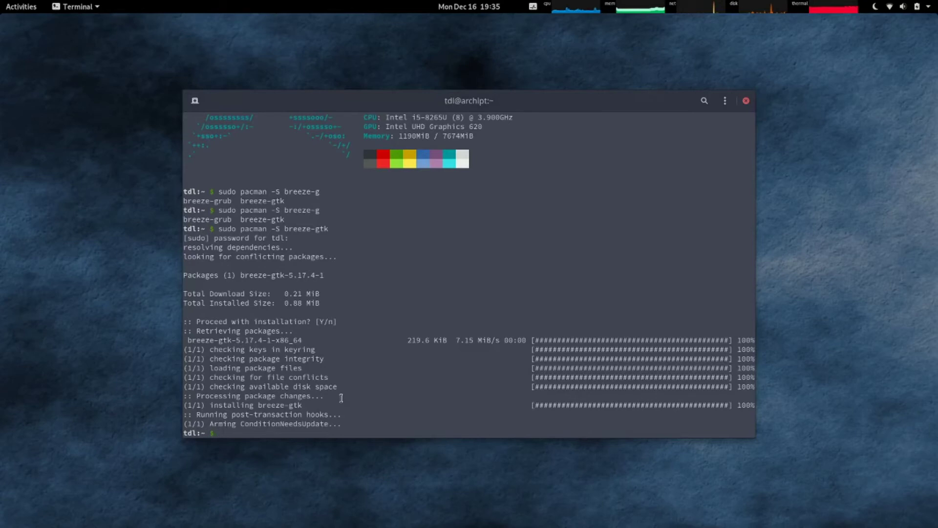
- Install arc-kde by editing the previous pacman command, then relaunch Kdenlive
{"action": "key", "text": "Up"}
{"action": "key", "text": "BackSpace"}
{"action": "key", "text": "BackSpace"}
{"action": "key", "text": "BackSpace"}
{"action": "key", "text": "BackSpace"}
{"action": "key", "text": "BackSpace"}
{"action": "key", "text": "BackSpace"}
{"action": "key", "text": "BackSpace"}
{"action": "key", "text": "BackSpace"}
{"action": "key", "text": "BackSpace"}
{"action": "key", "text": "BackSpace"}
{"action": "type", "text": "arc"}
{"action": "type", "text": "-kde"}
{"action": "key", "text": "Return"}
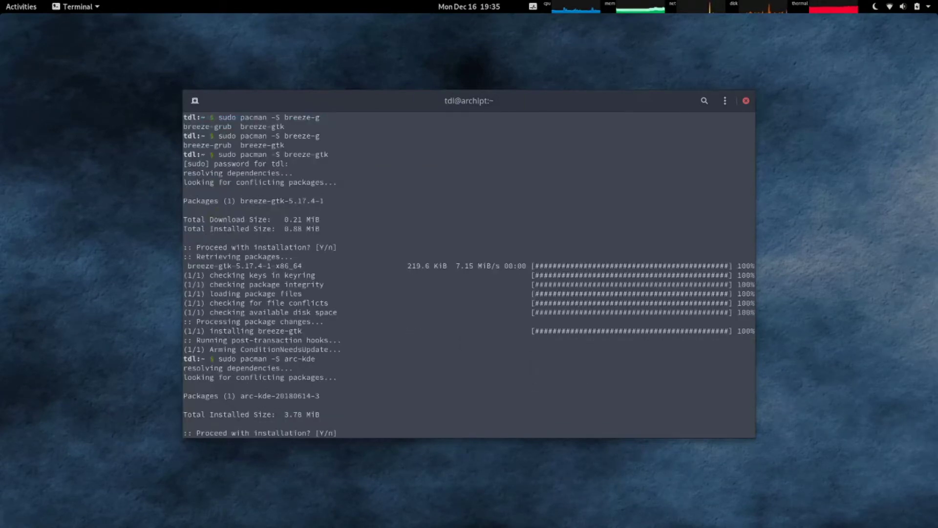
{"action": "key", "text": "Return"}
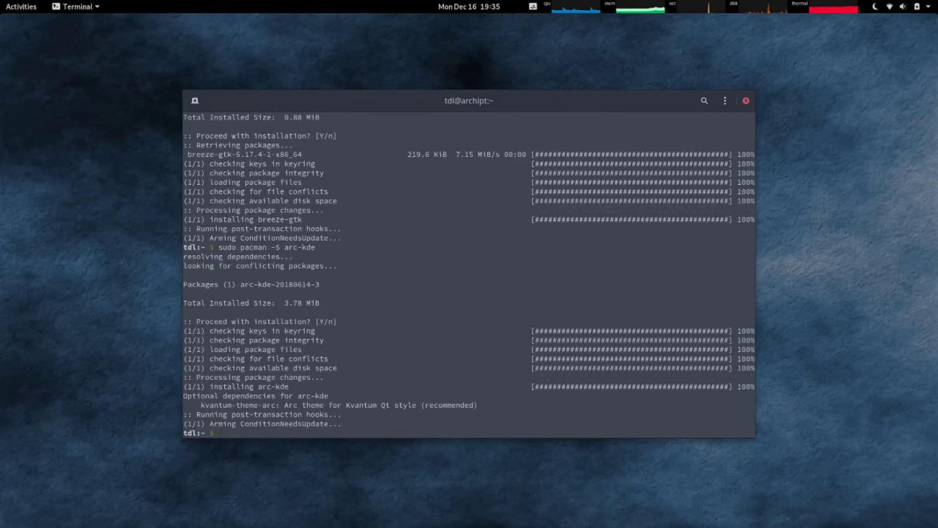
{"action": "key", "text": "super"}
{"action": "type", "text": "term"}
{"action": "key", "text": "Return"}
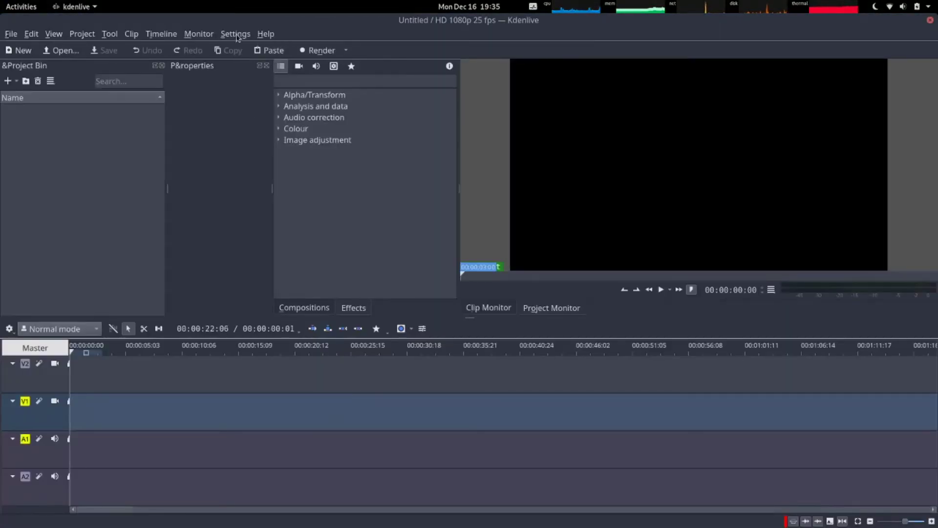
- Apply the Arc Dark colour theme and nudge the timeline splitter up slightly
{"action": "left_click", "coordinate": [236, 35]}
{"action": "mouse_move", "coordinate": [258, 79]}
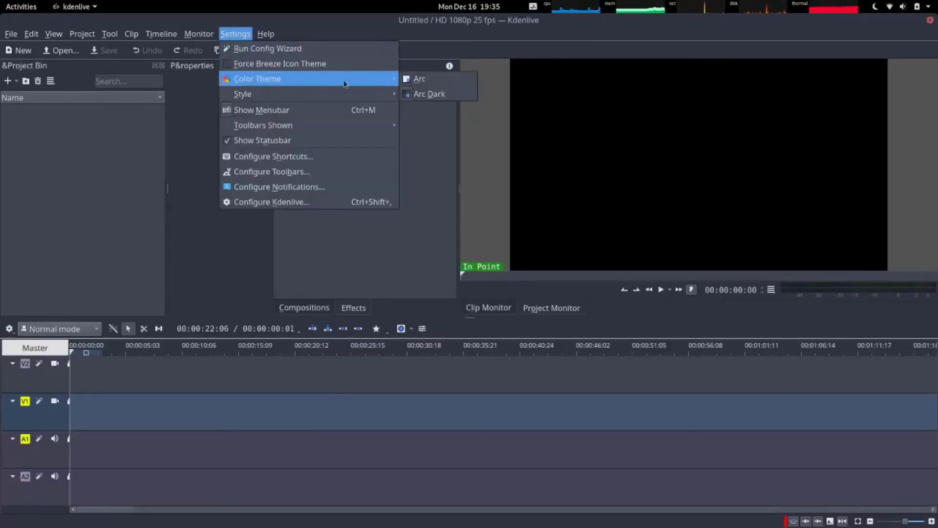
{"action": "left_click", "coordinate": [429, 97]}
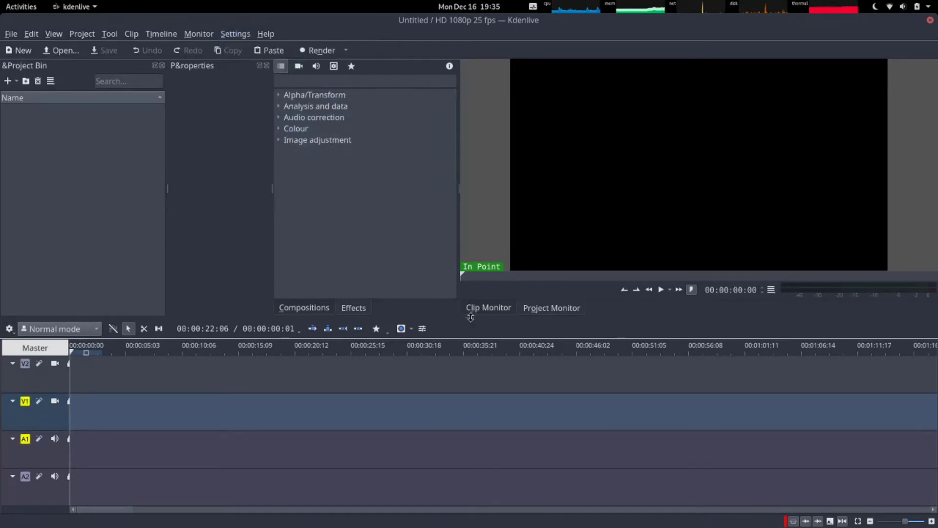
{"action": "left_click_drag", "start_coordinate": [470, 319], "coordinate": [470, 319]}
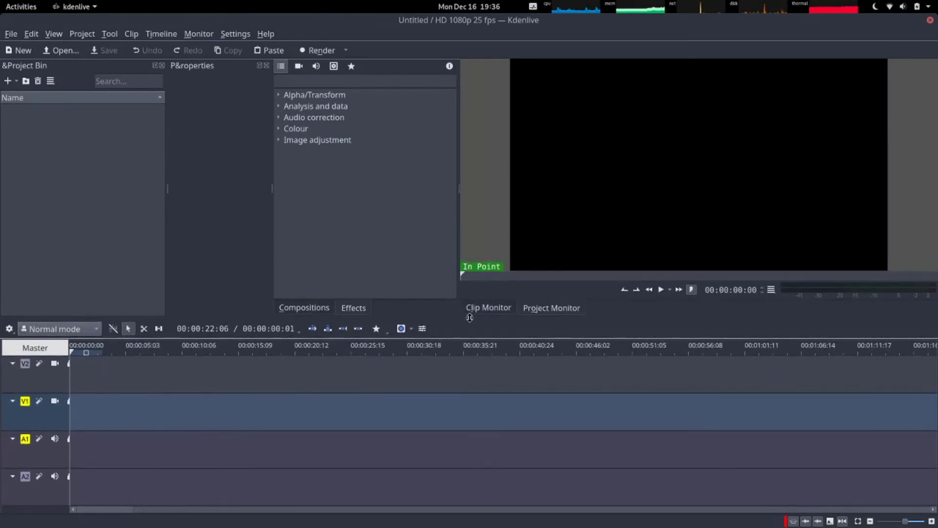